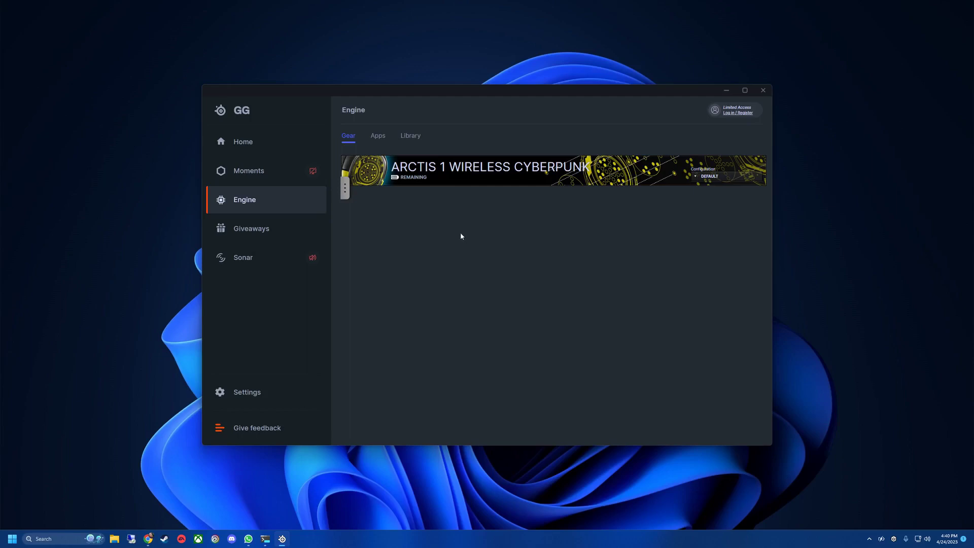
- Close the SteelSeries GG window, leaving the app running in the system tray
left_click(763, 92)
- Quit SteelSeries GG from the system tray, then browse to C:\Program Files\SteelSeries\GG
left_click(869, 539)
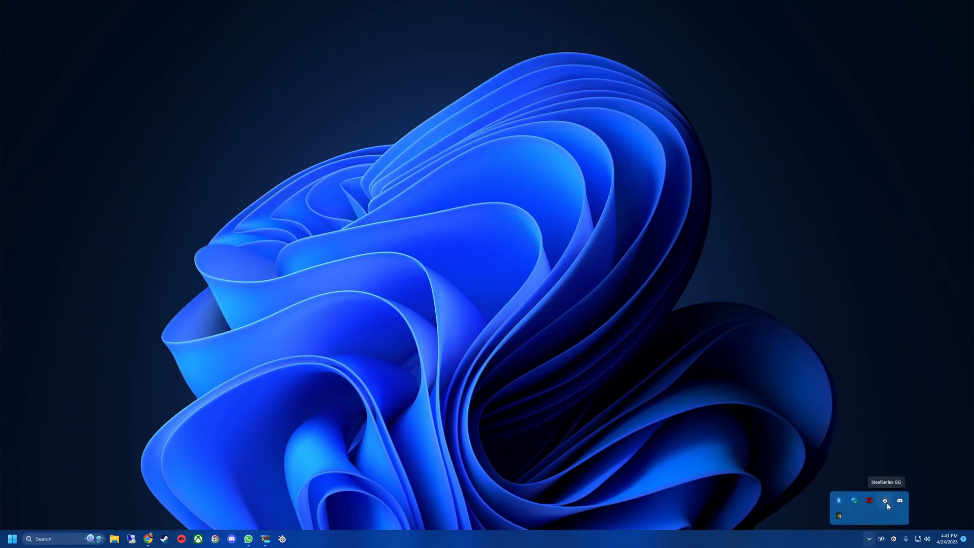
left_click(621, 446)
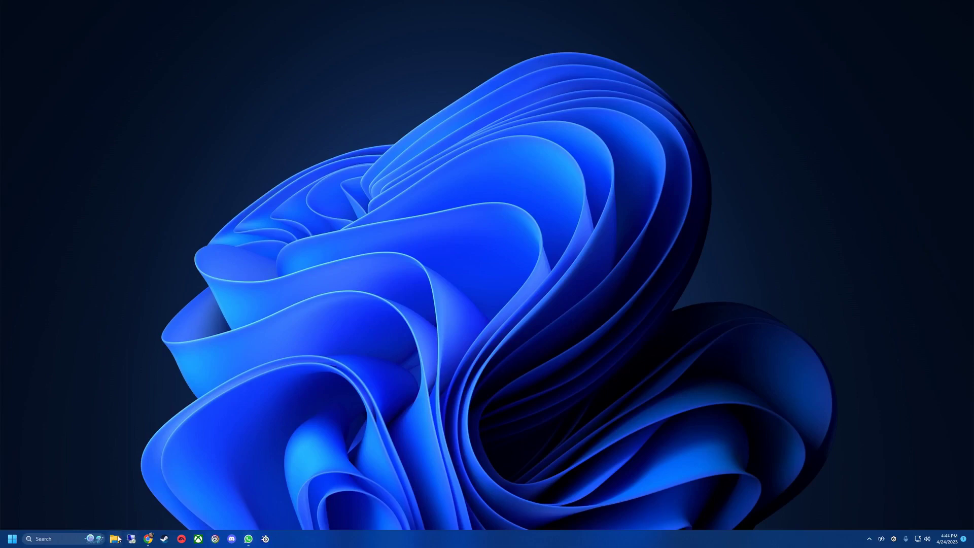
left_click(115, 539)
left_click(37, 304)
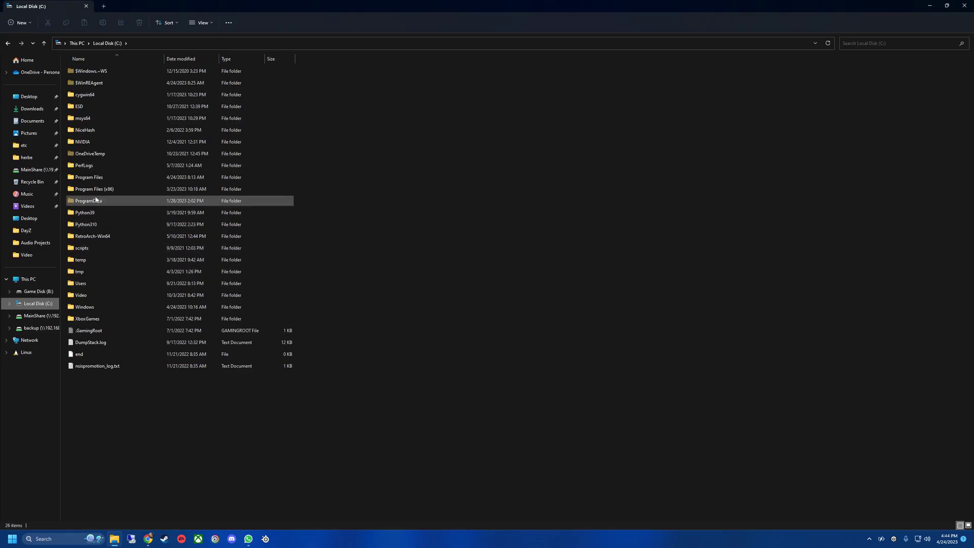
double_click(100, 178)
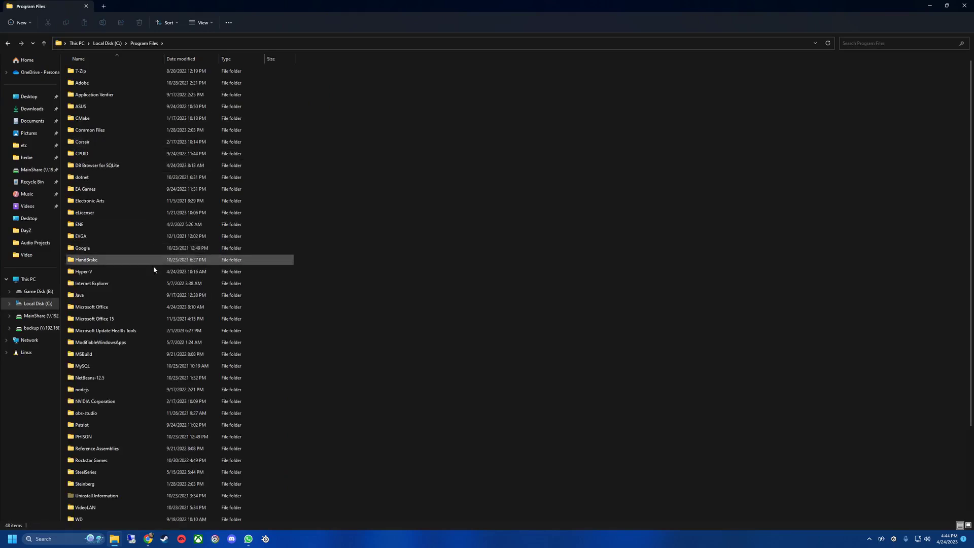
scroll(126, 355, "down", 2)
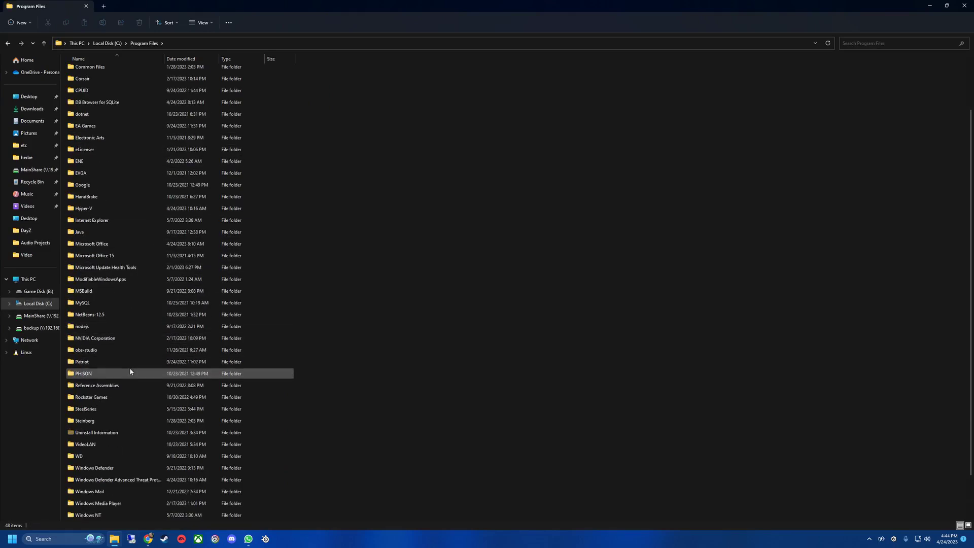
double_click(120, 408)
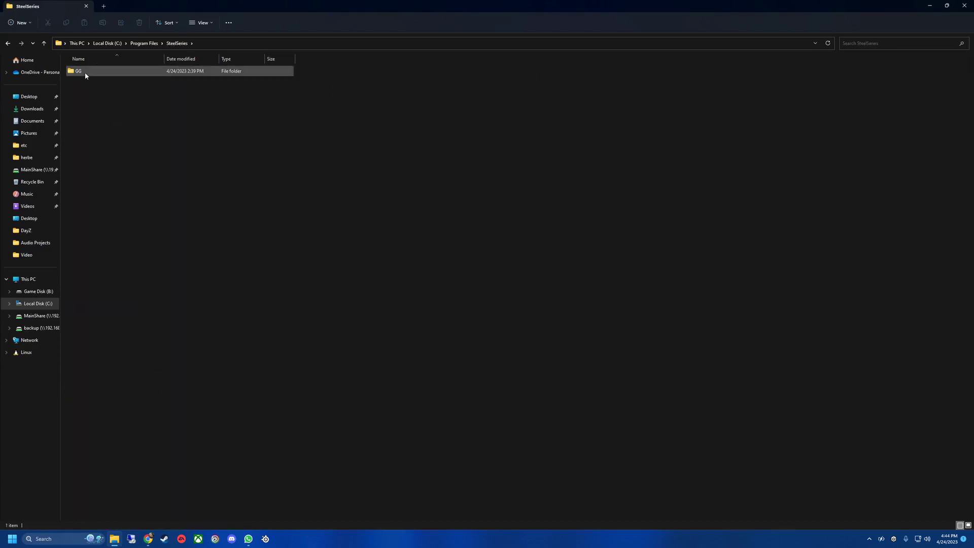
mouse_move(86, 76)
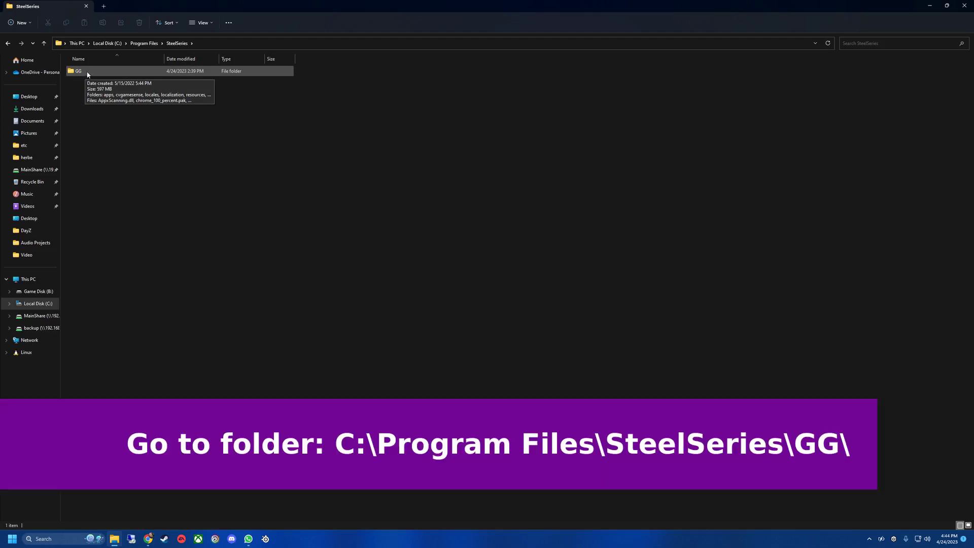
double_click(86, 74)
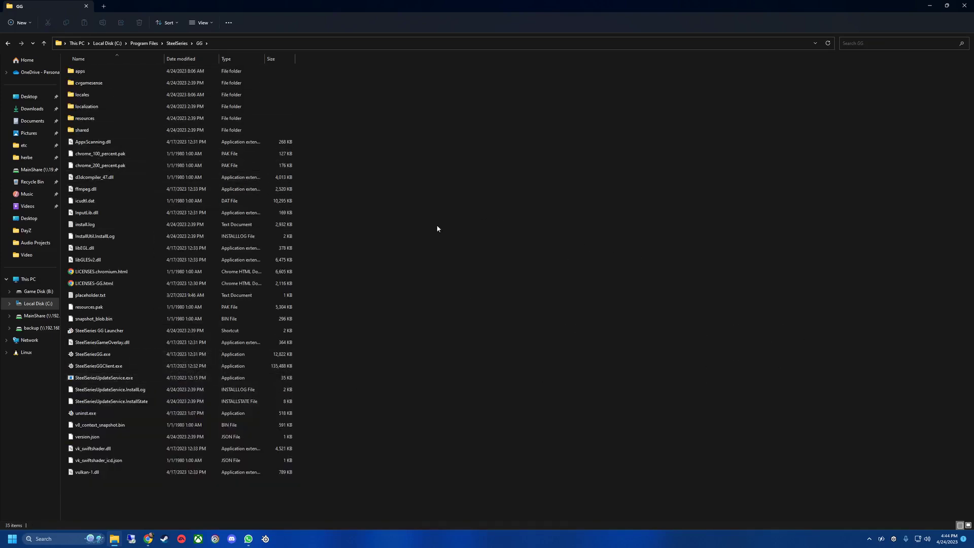
- Open a PowerShell terminal in the GG folder and move its window up and right
right_click(601, 227)
left_click(667, 303)
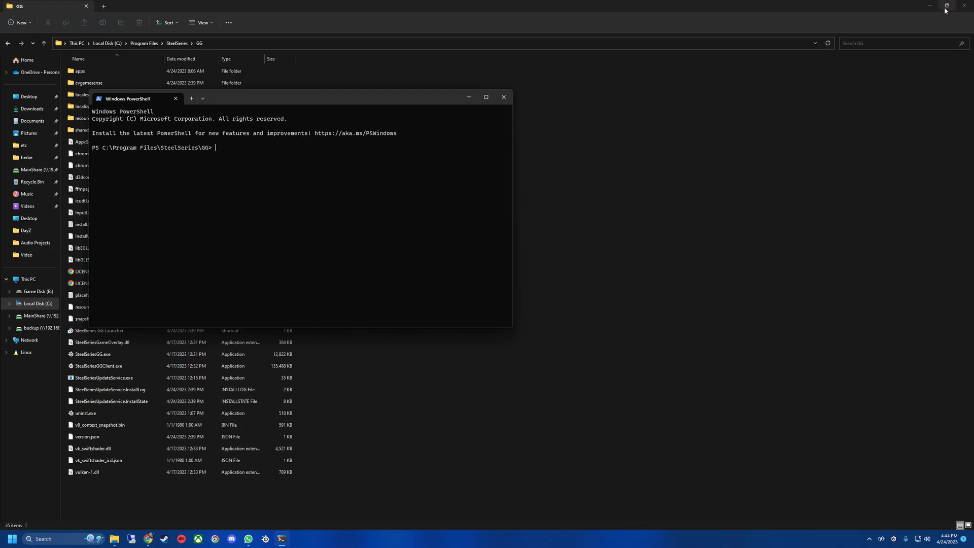
left_click_drag(340, 106, 581, 85)
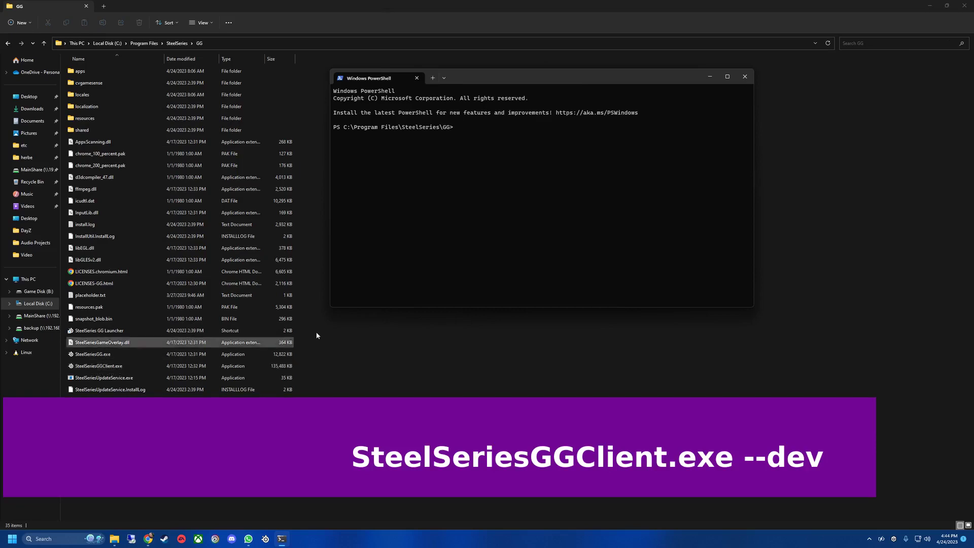
- Run .\SteelSeriesGGClient.exe --dev to relaunch GG in developer mode
type("Steekl")
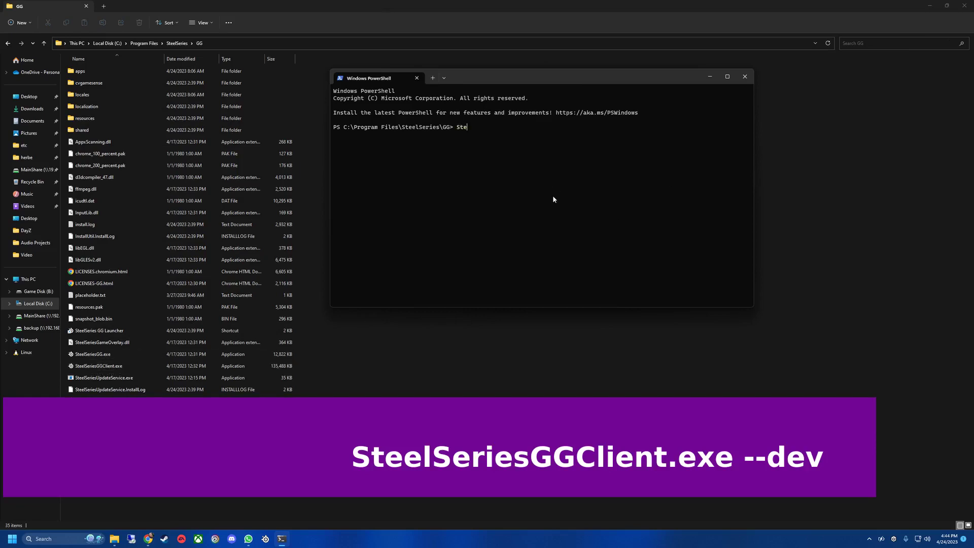
key("BackSpace")
key("BackSpace")
type("le")
key("BackSpace")
key("Tab")
key("Tab")
key("Tab")
key("Tab")
type("--dev")
key("Return")
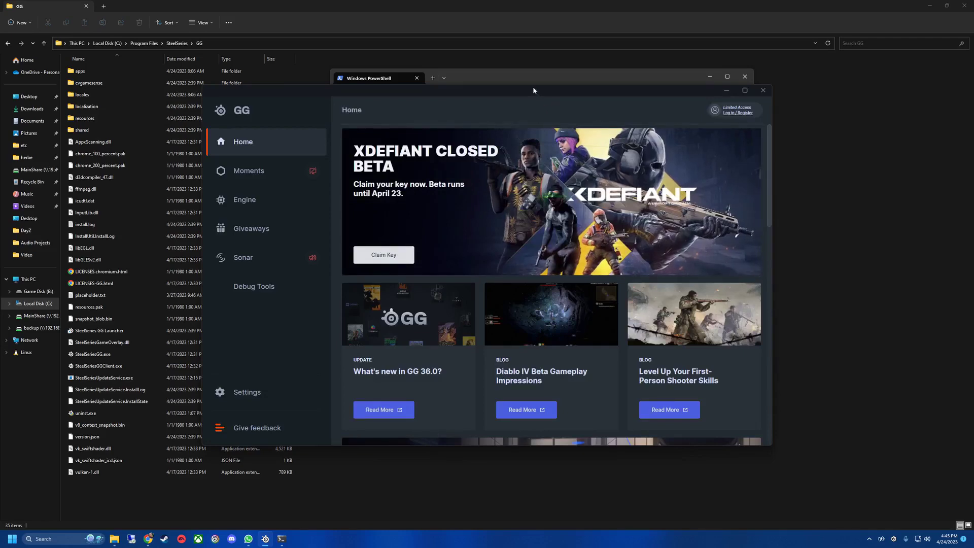
- Open GG's developer tools with Ctrl+Shift+I, go to Engine gear, and widen the app view
left_click_drag(533, 86, 486, 105)
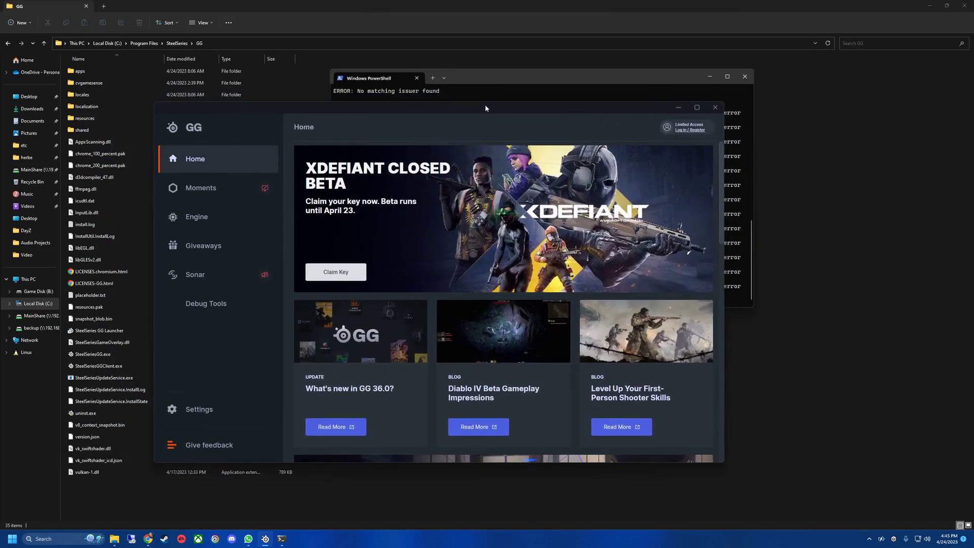
key("ctrl+shift+i")
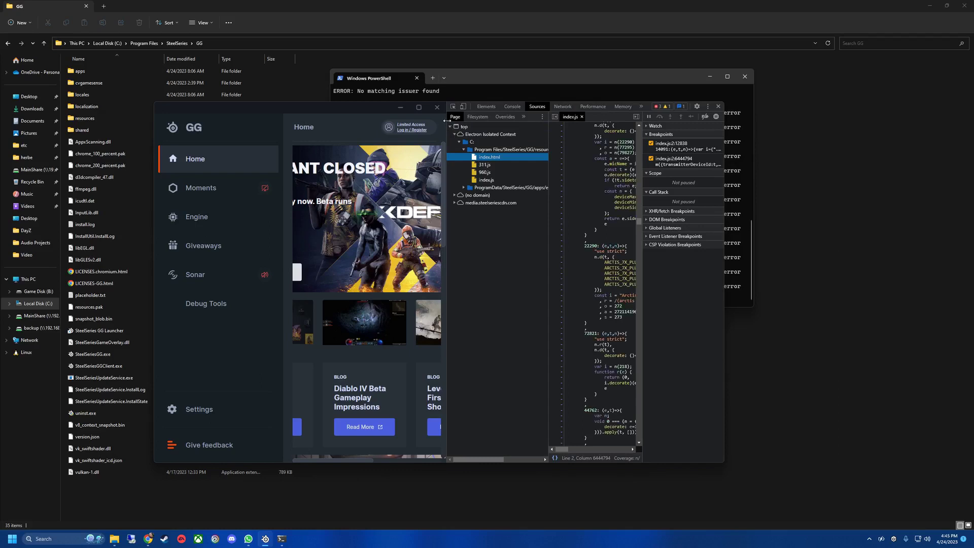
mouse_move(447, 120)
left_mouse_down()
mouse_move(521, 122)
mouse_move(445, 129)
left_mouse_up()
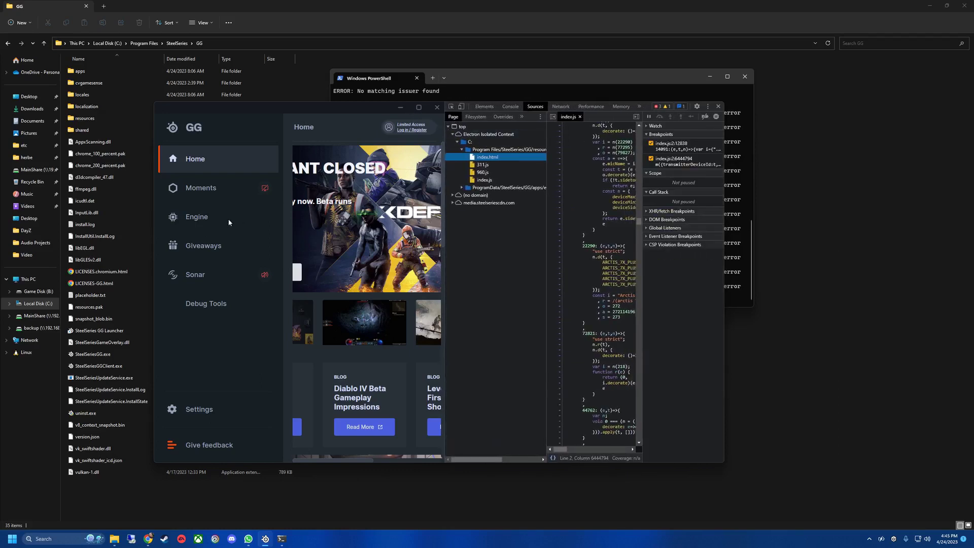
left_click(199, 217)
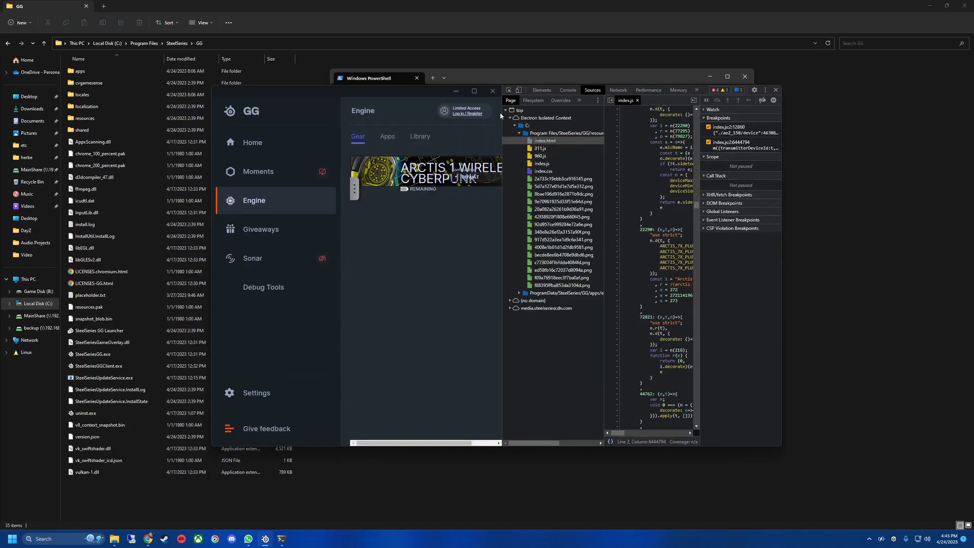
left_click_drag(500, 115, 558, 117)
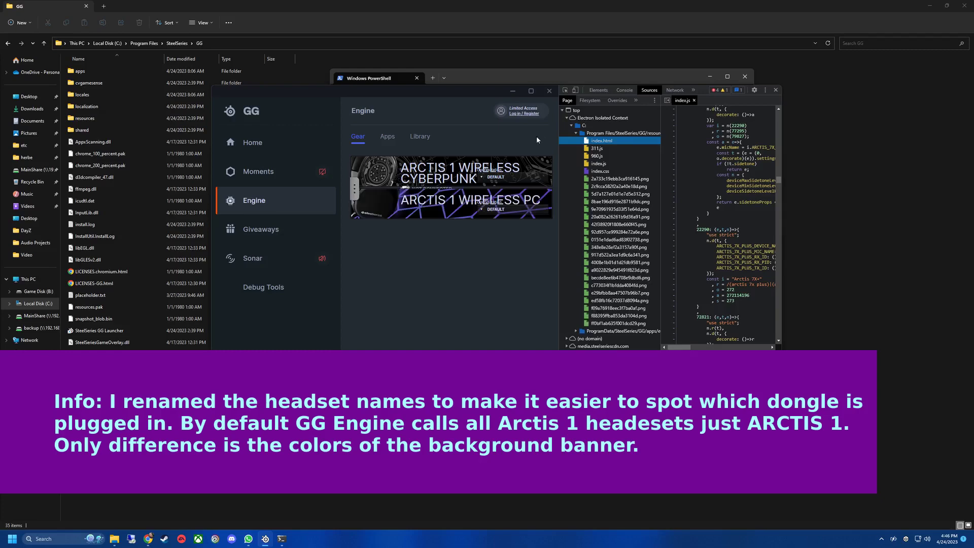
- Maximize the GG window so the app and developer tools fill the screen
left_click(531, 91)
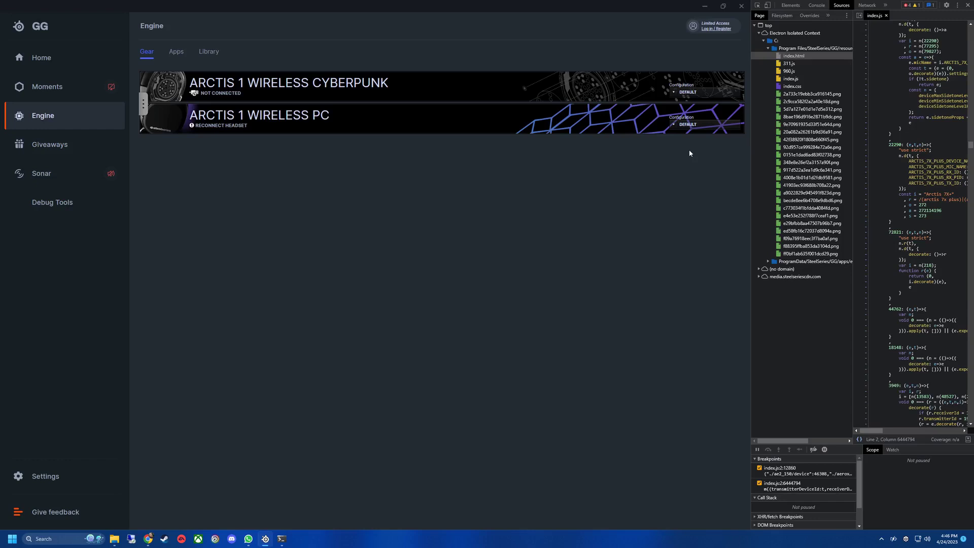
- Start Pair Device for the ARCTIS 1 WIRELESS PC headset from its gear options
mouse_move(708, 125)
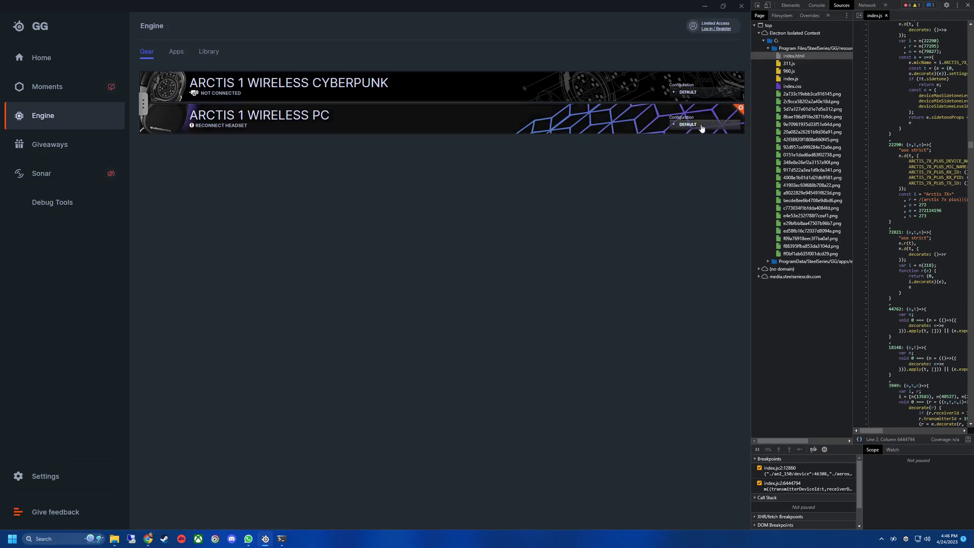
left_click(741, 111)
left_click(733, 133)
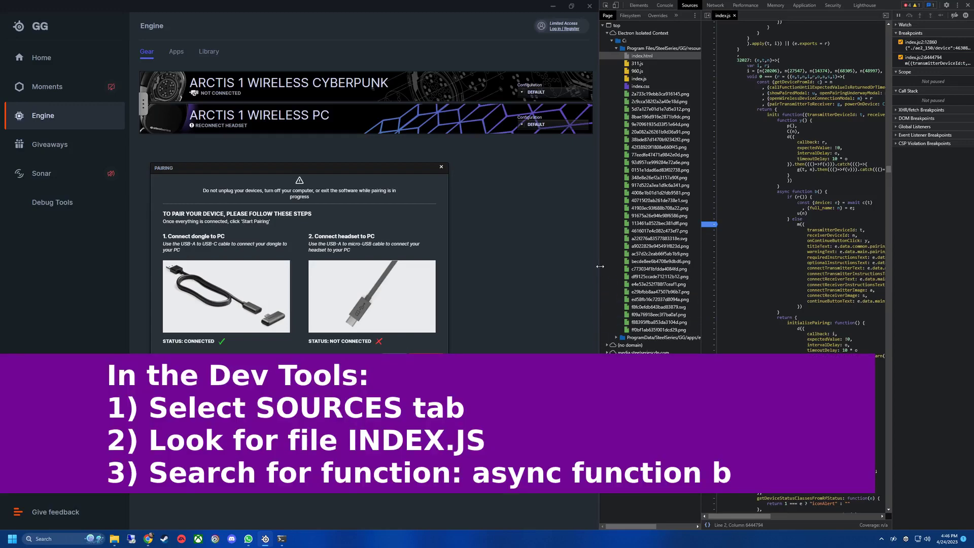
- In developer tools, open index.js, enlarge the text, and find 'async function b() {'
left_click_drag(599, 269, 516, 251)
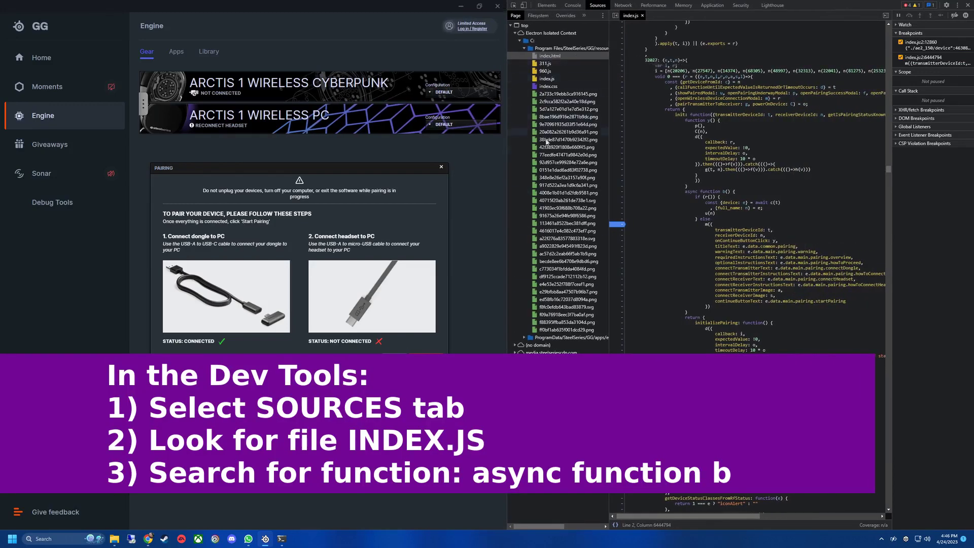
left_click(553, 79)
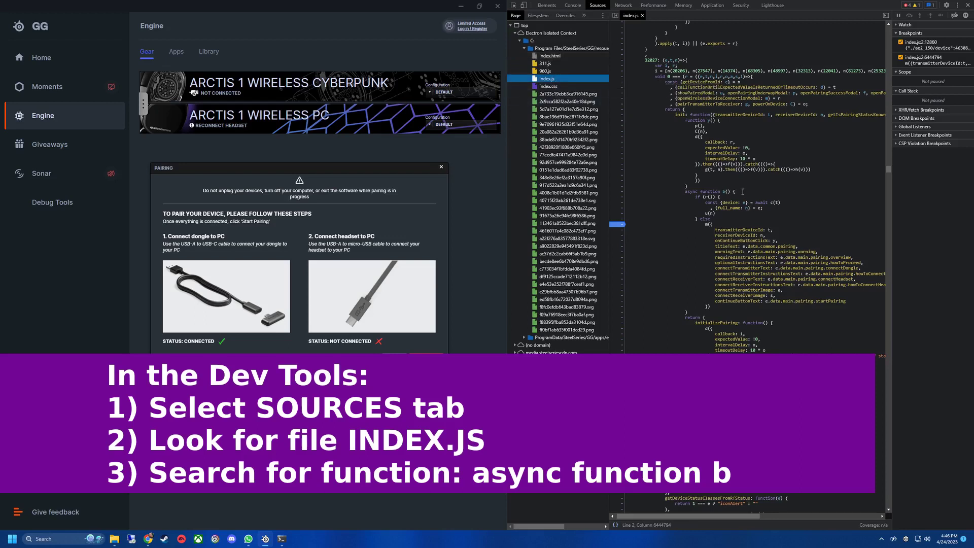
left_click_drag(743, 192, 674, 192)
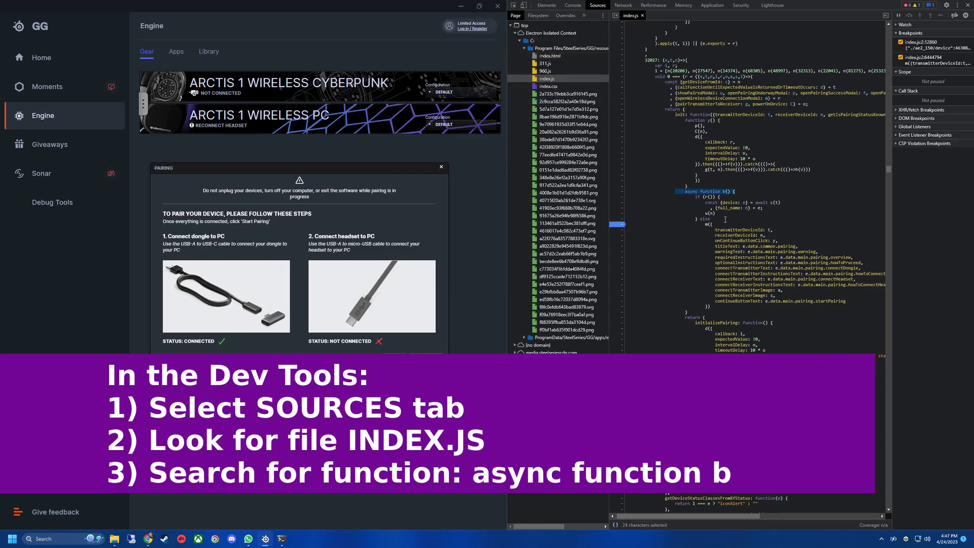
scroll(726, 220, "up", 4)
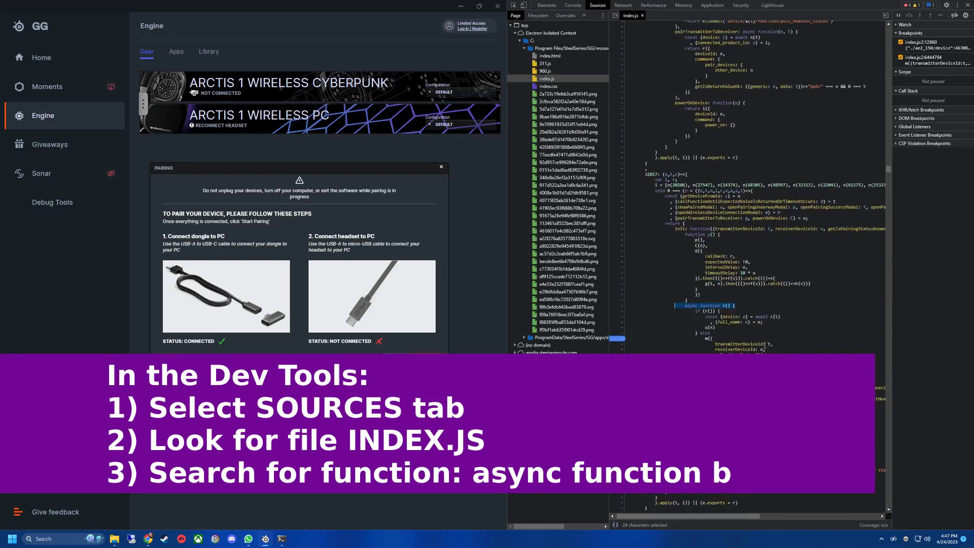
key("ctrl+plus")
key("ctrl+plus")
scroll(819, 318, "down", 3)
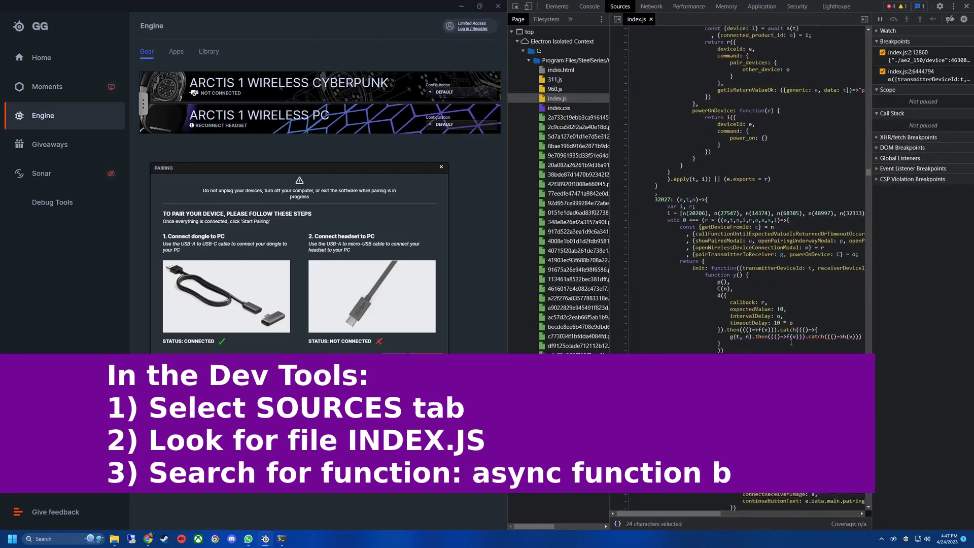
left_click(779, 304)
left_click_drag(779, 305, 705, 306)
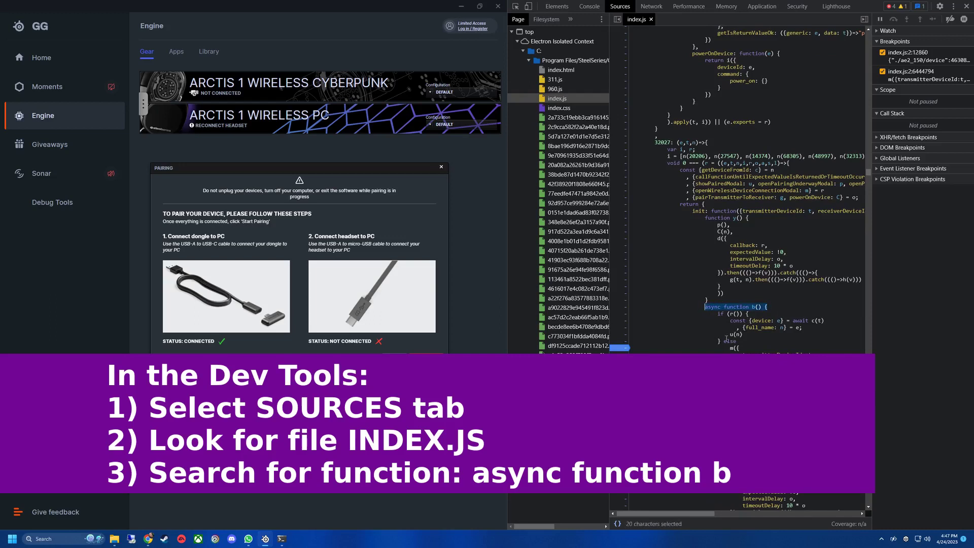
key("ctrl+f")
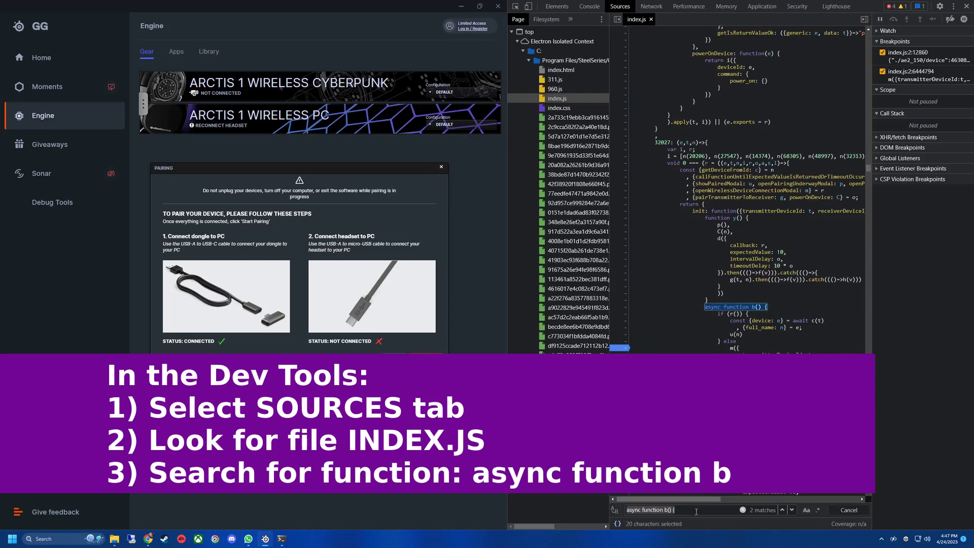
left_click(697, 511)
left_click_drag(682, 510, 588, 509)
key("Return")
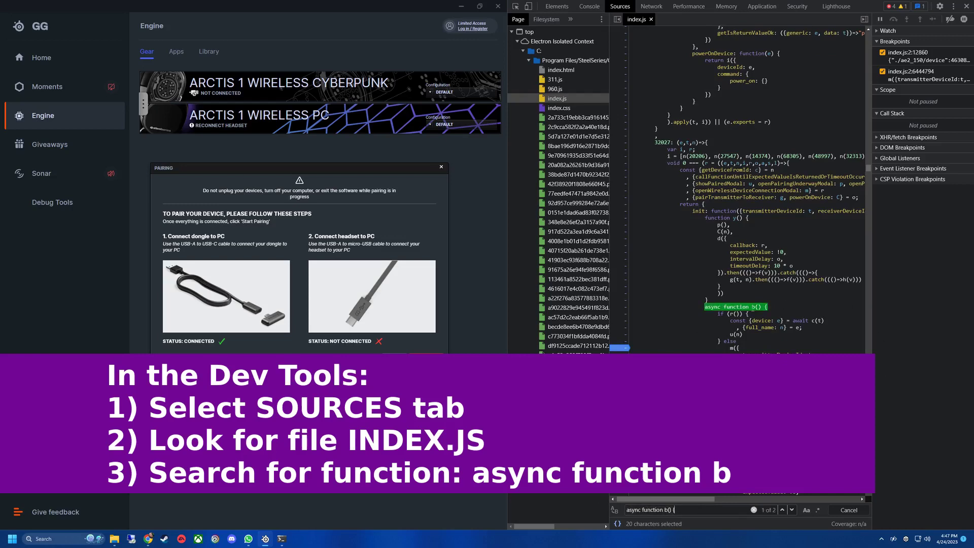
- Set a breakpoint on the m( pairing call that passes receiverDeviceId: n
left_click_drag(741, 351, 718, 350)
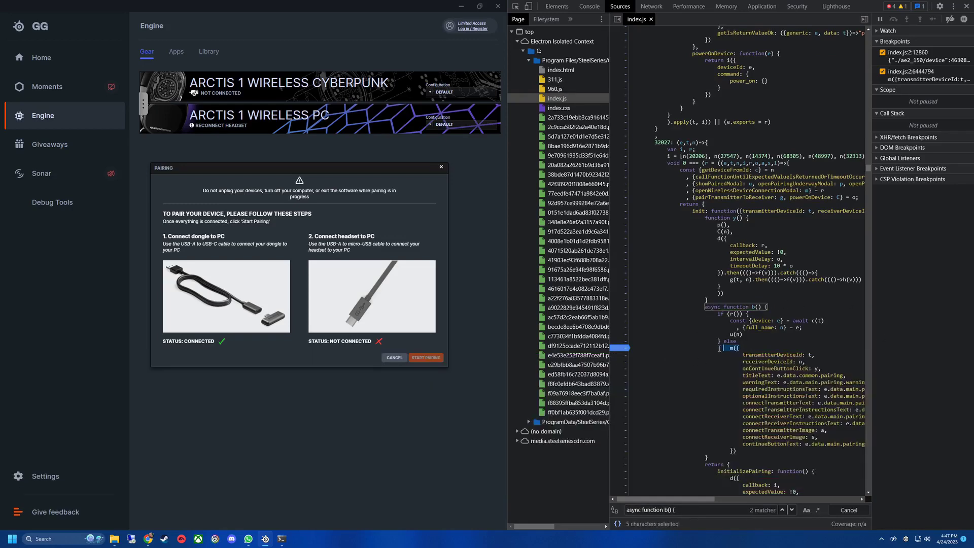
left_click(620, 348)
left_click(621, 348)
left_click(621, 350)
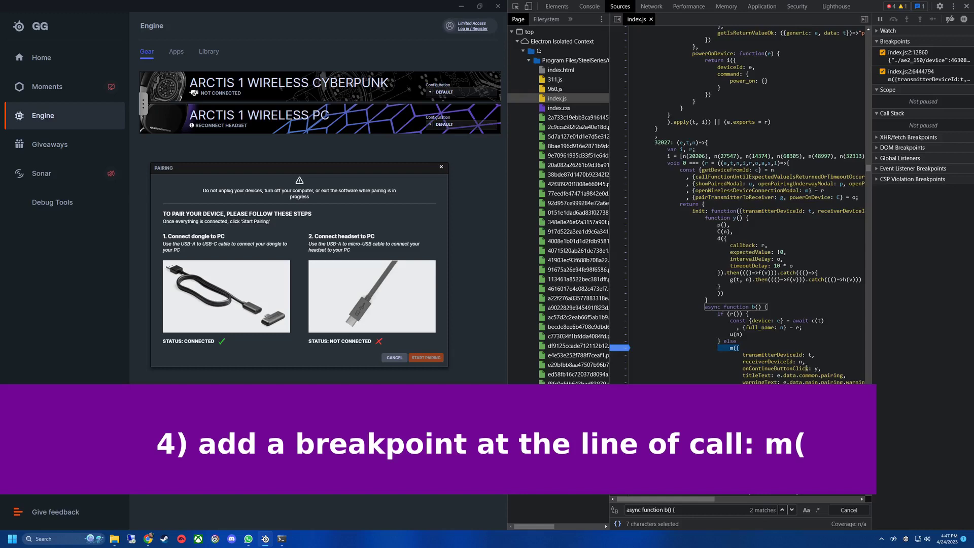
left_click_drag(806, 361, 743, 361)
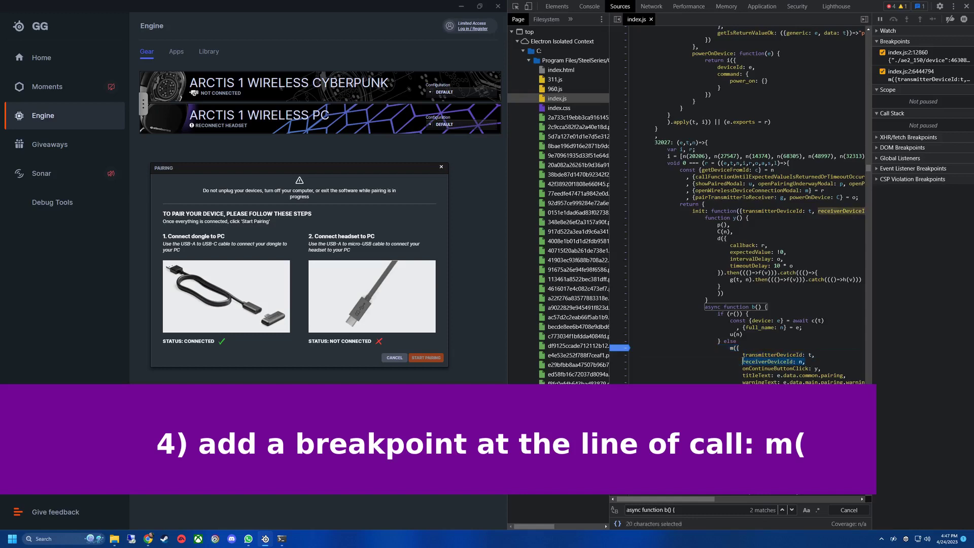
left_click(809, 362)
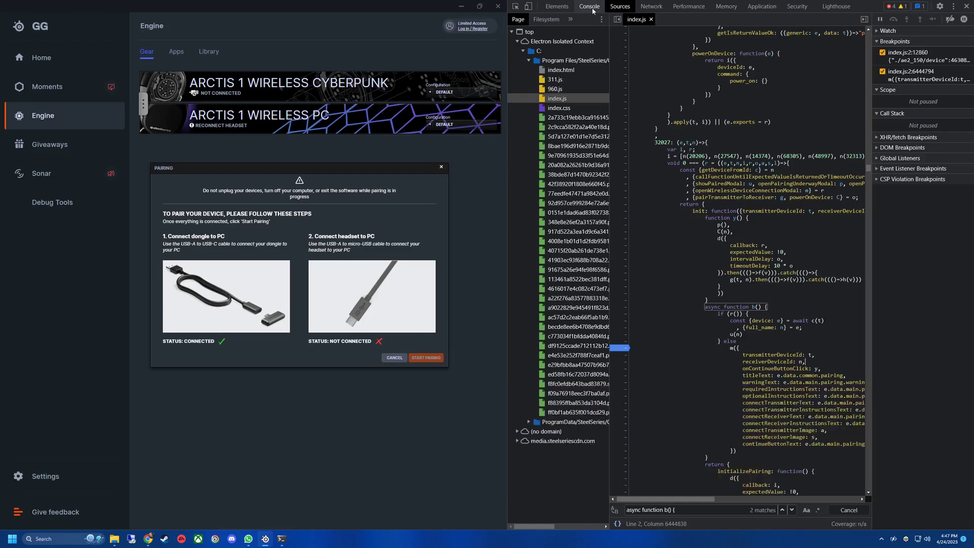
- Close the pairing dialog and restart Pair Device for the Arctis 1 Wireless PC, pausing at the breakpoint
left_click(441, 167)
left_click(497, 108)
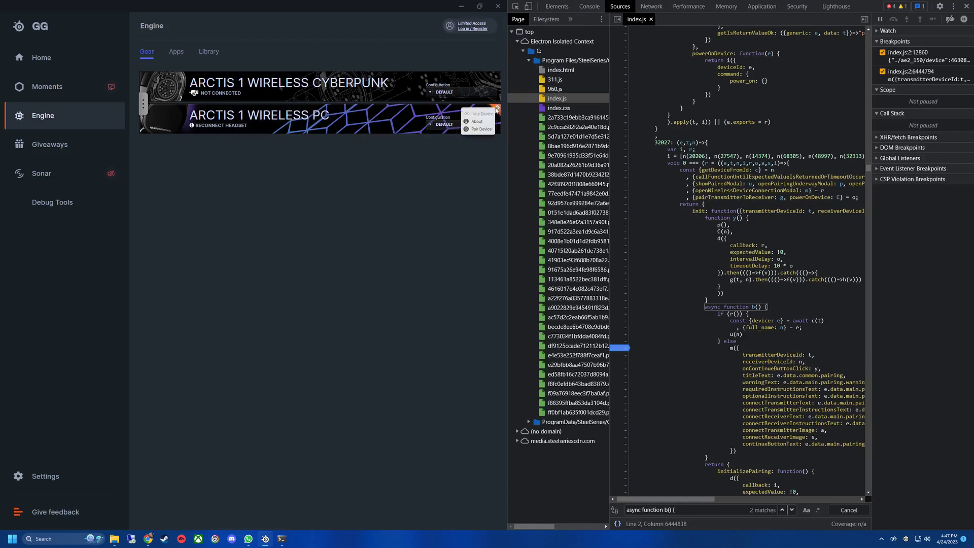
left_click(486, 129)
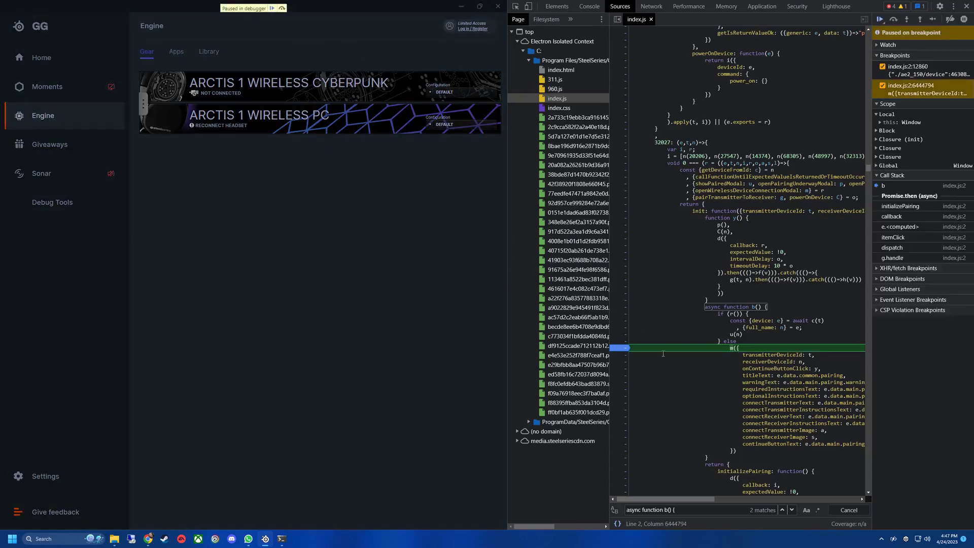
left_click_drag(809, 361, 780, 362)
- In the cleared Console, evaluate n and confirm it returns 166
left_click(590, 7)
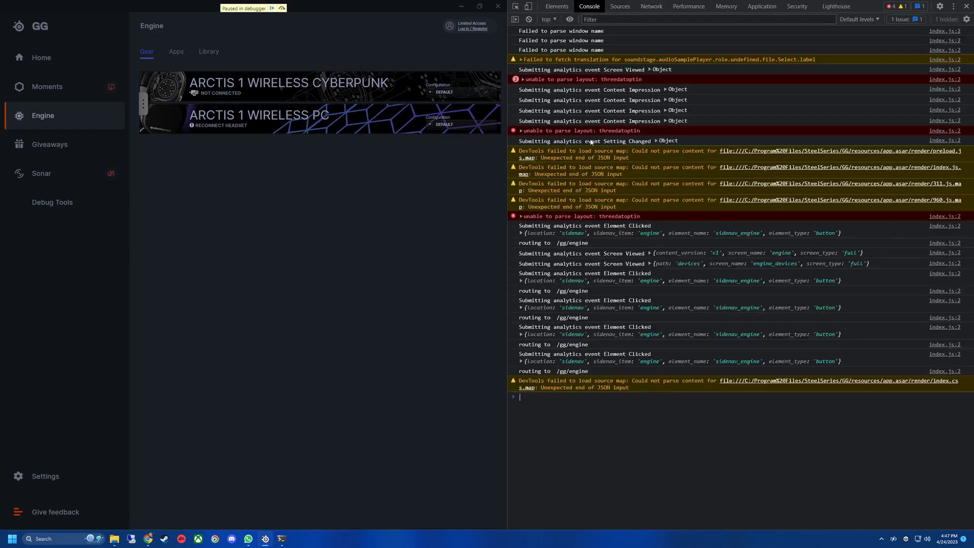
left_click(529, 19)
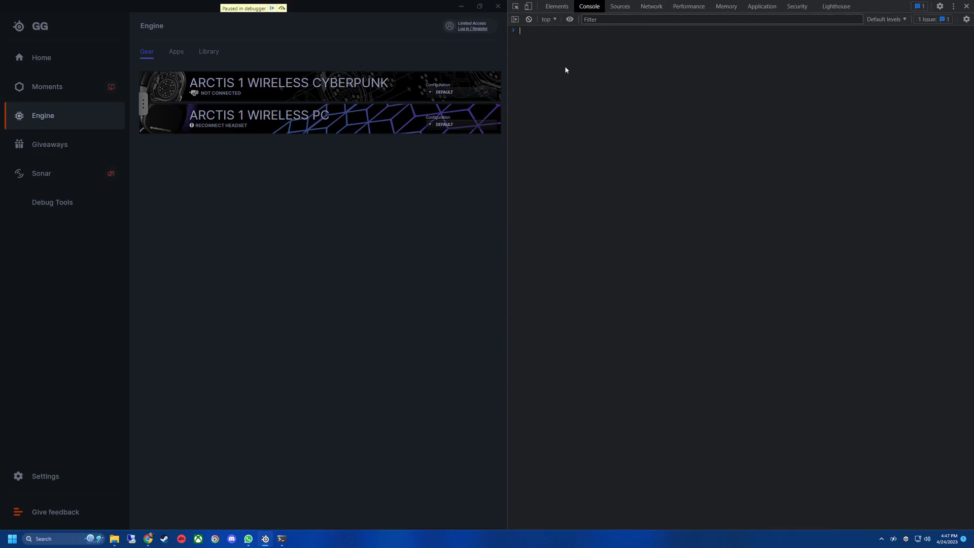
type("n")
key("Return")
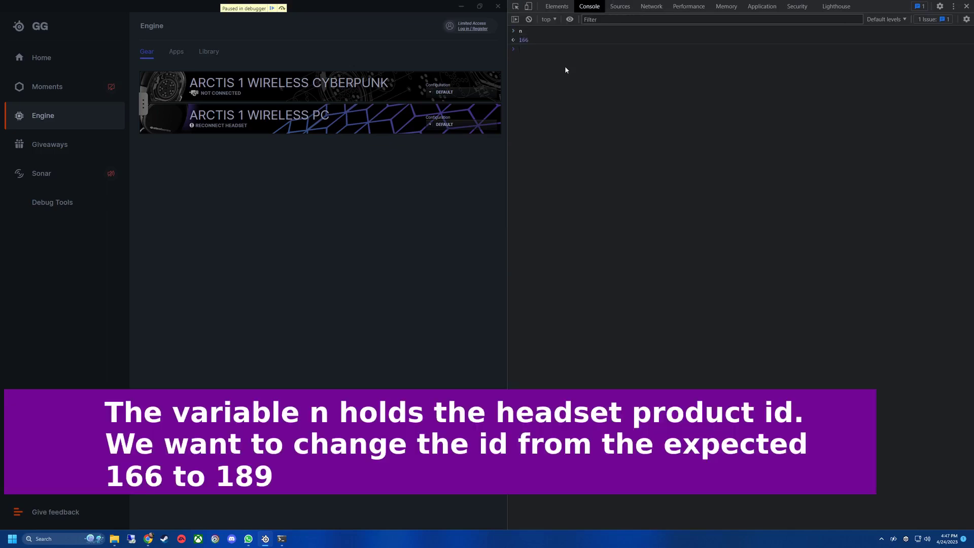
double_click(524, 40)
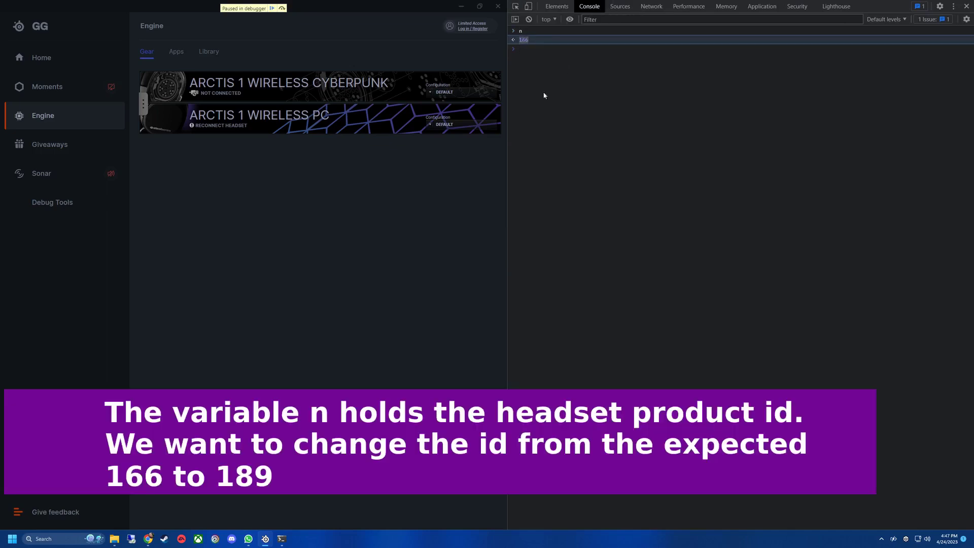
- Open Arctis_1_ids.png from its folder to view the Arctis 1 id table
left_click(114, 539)
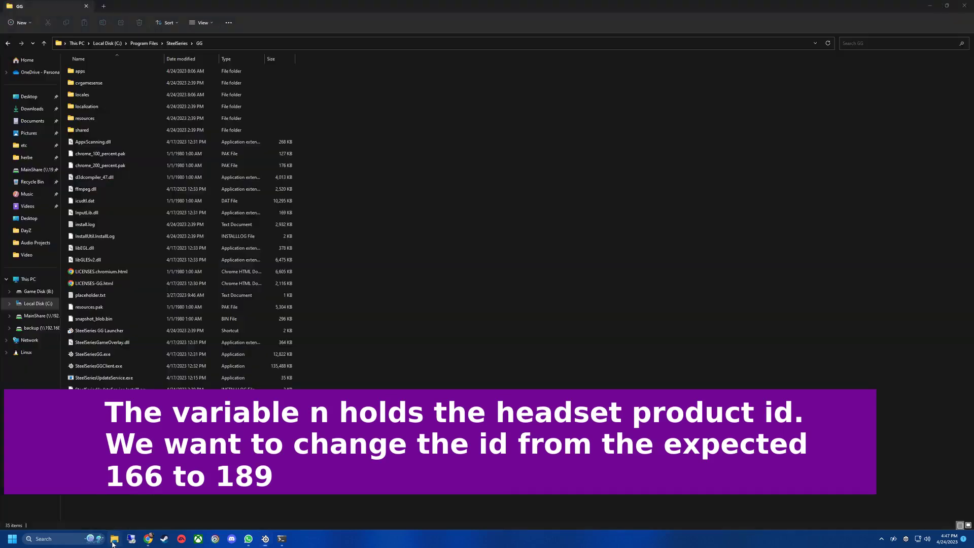
left_click(39, 110)
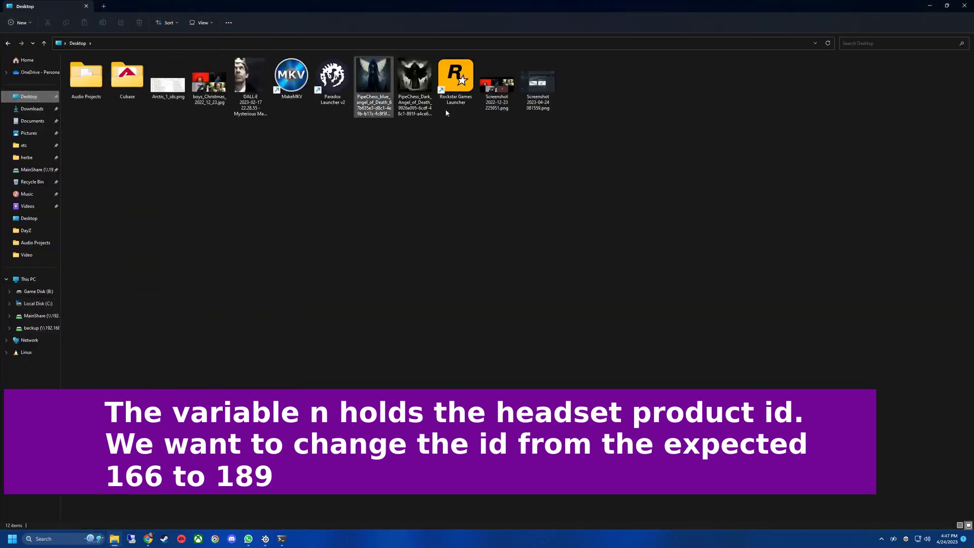
double_click(374, 84)
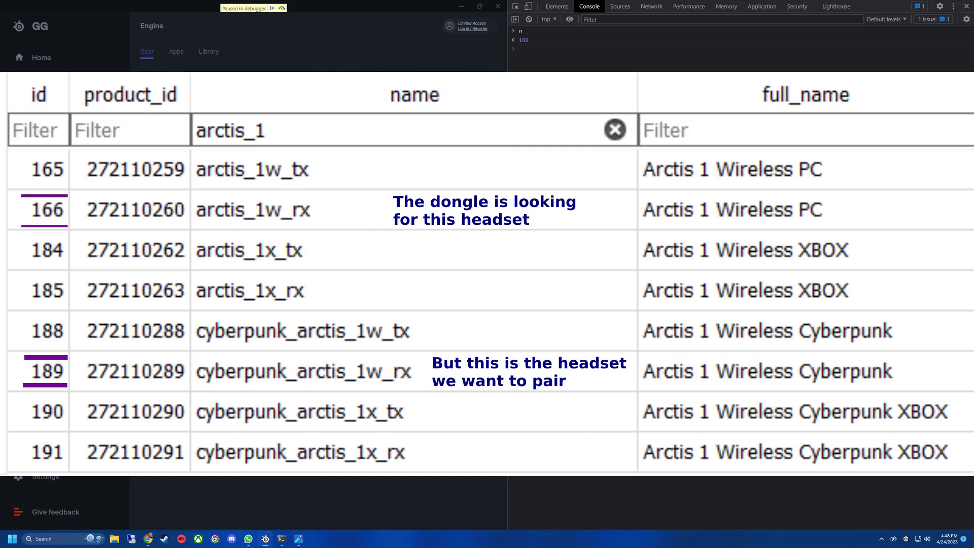
- Set n=189 in the Console, confirm it, and resume the paused script from Sources
type("n=189")
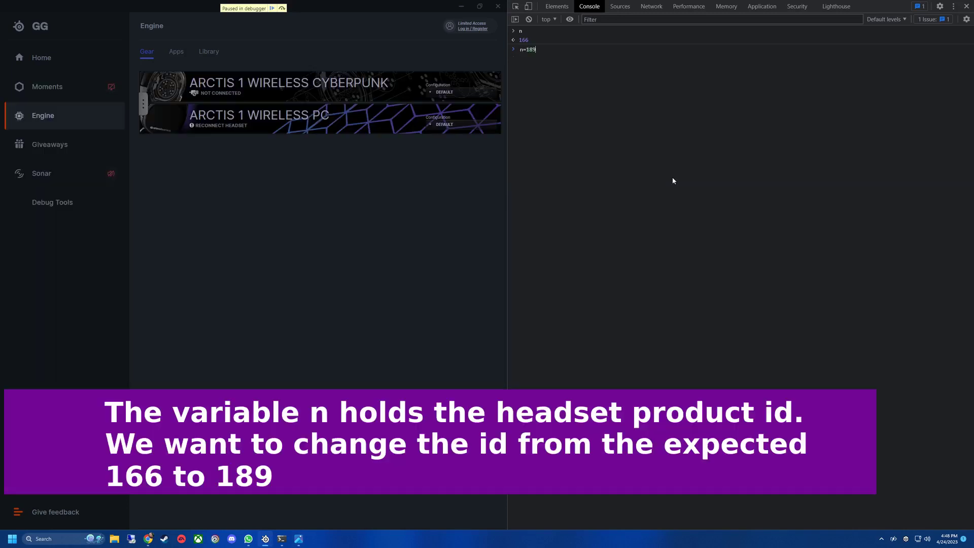
key("Return")
type("n")
key("Return")
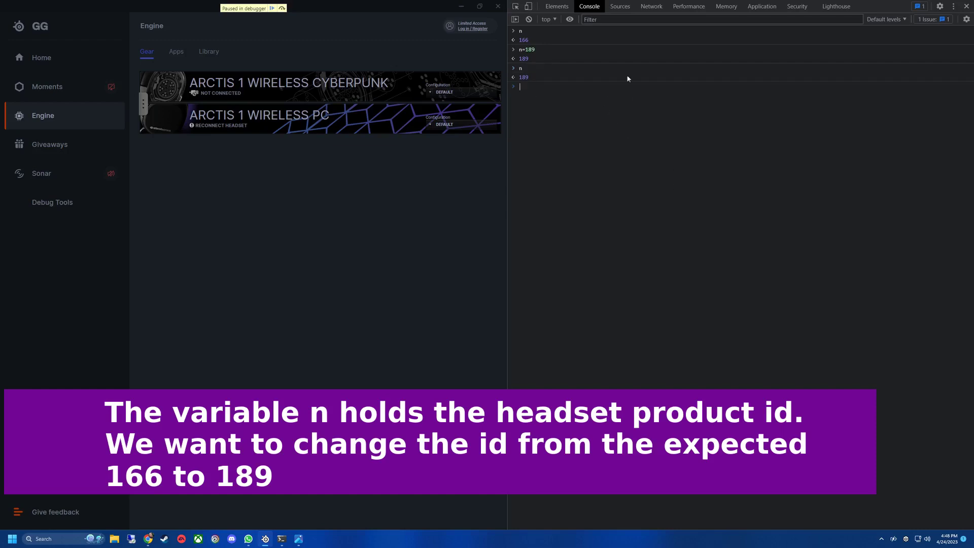
left_click(630, 9)
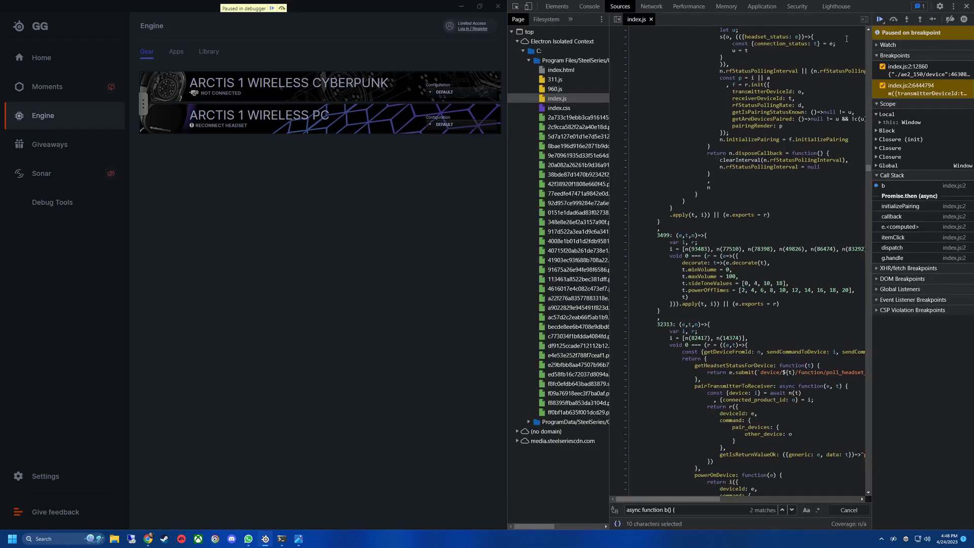
left_click(881, 19)
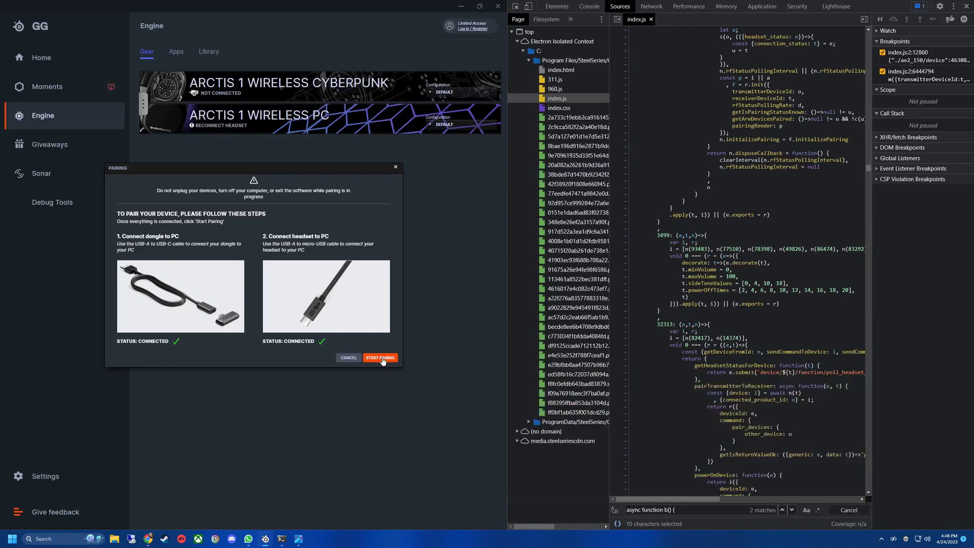
- Start pairing, dismiss the success message, then check and close the Cyberpunk headset's configuration
left_click(381, 358)
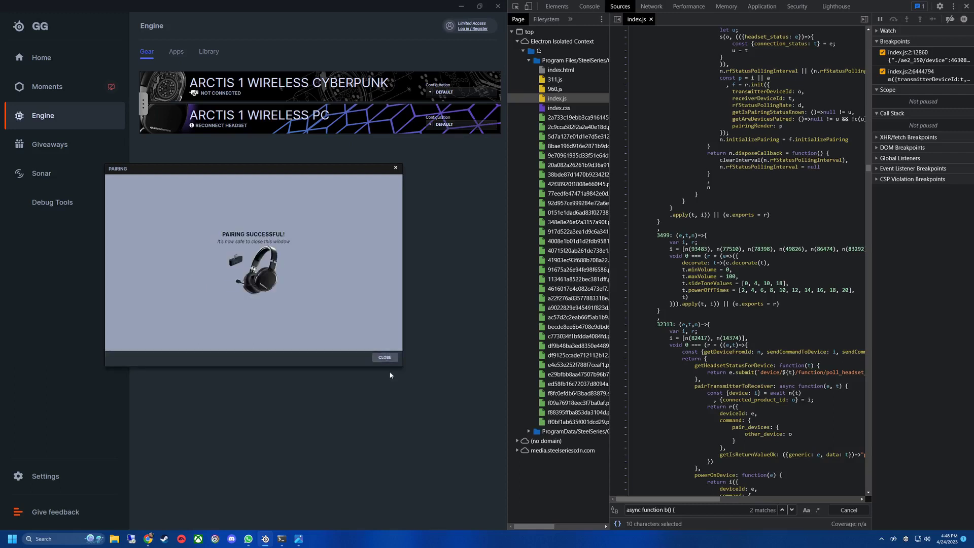
left_click(391, 360)
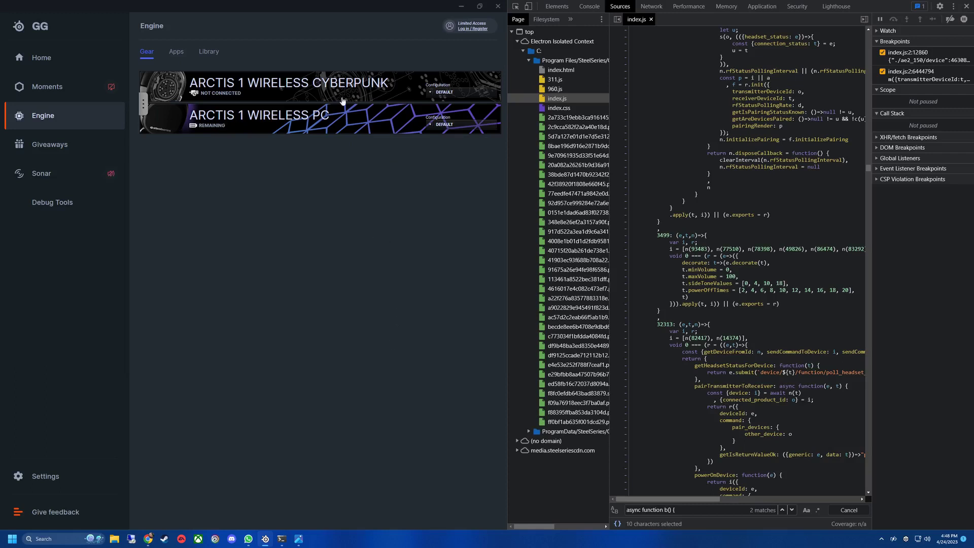
left_click(293, 88)
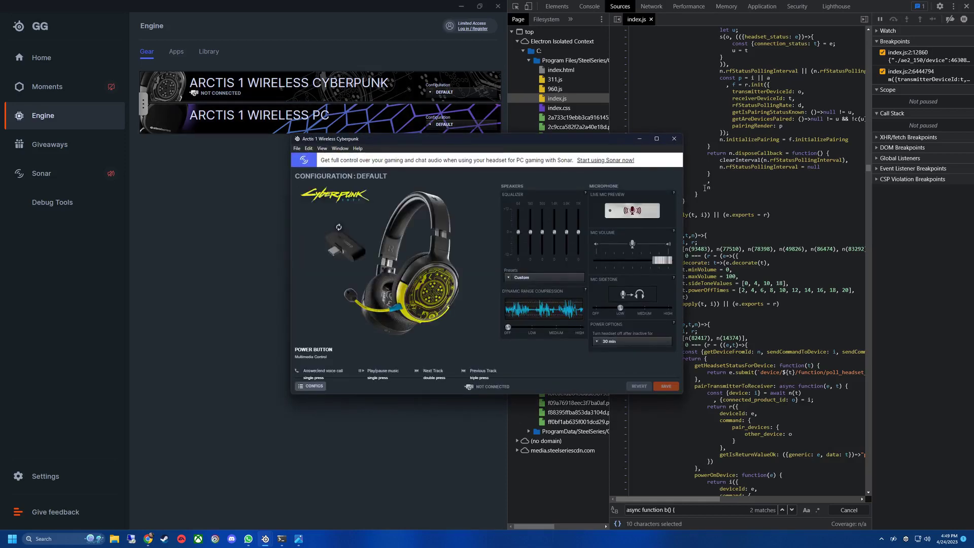
left_click(674, 139)
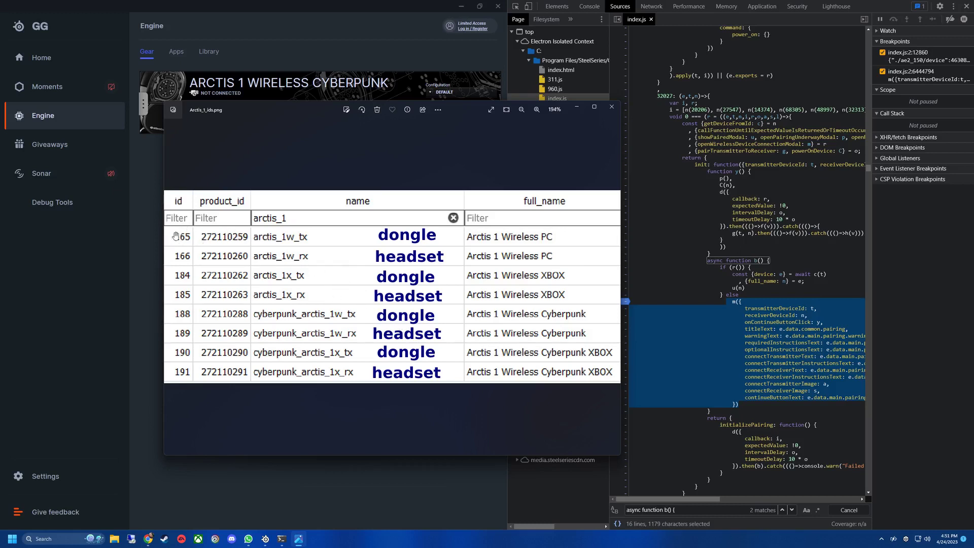
- Close the Arctis_1_ids.png id table image in Photos with Alt+F4
key("alt+F4")
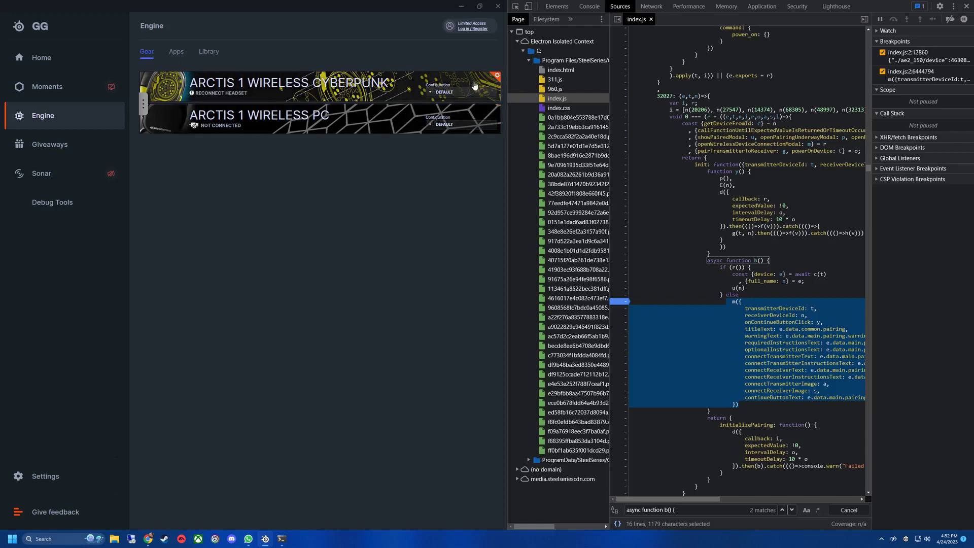
- Start pairing the Cyberpunk device, inspect n in the console, then resume and dismiss the pairing dialog
left_click(497, 76)
left_click(482, 95)
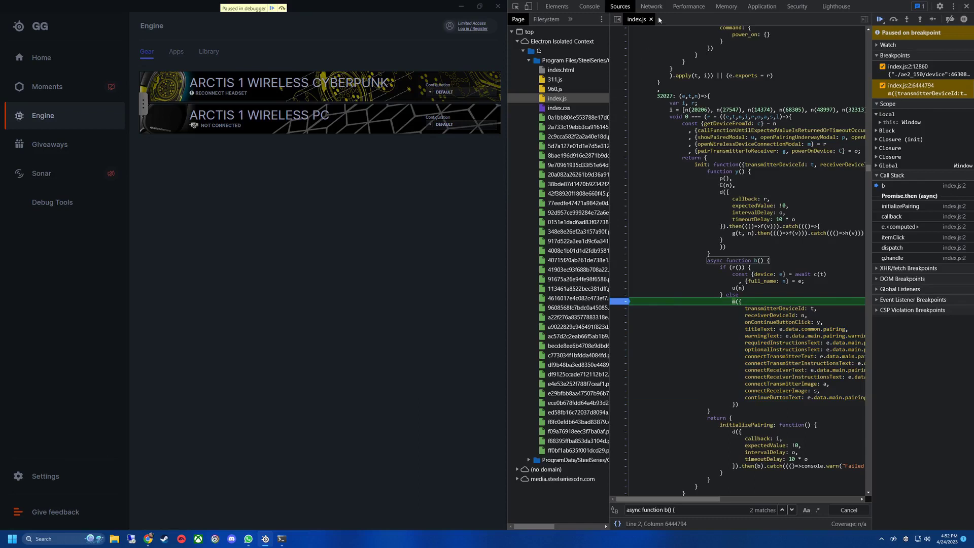
left_click(592, 6)
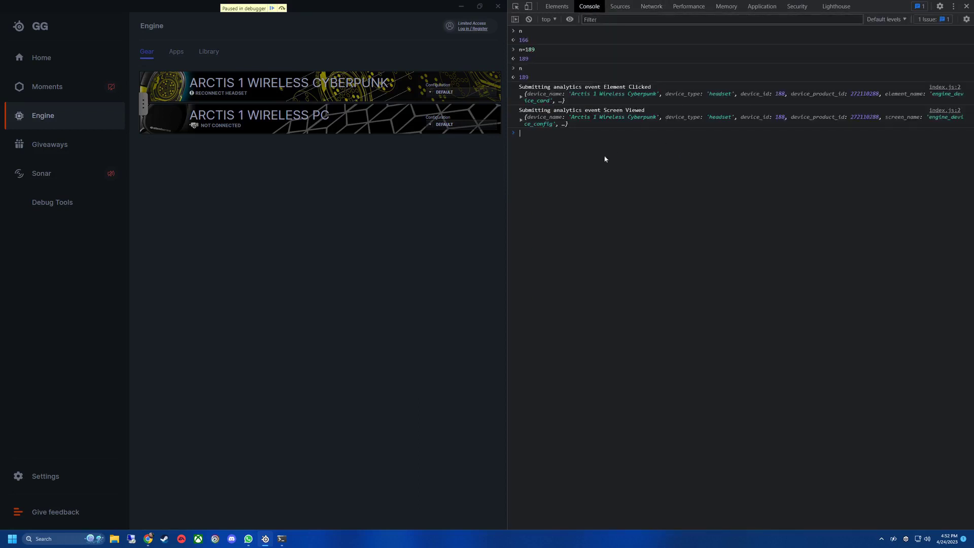
type("n")
left_click(620, 6)
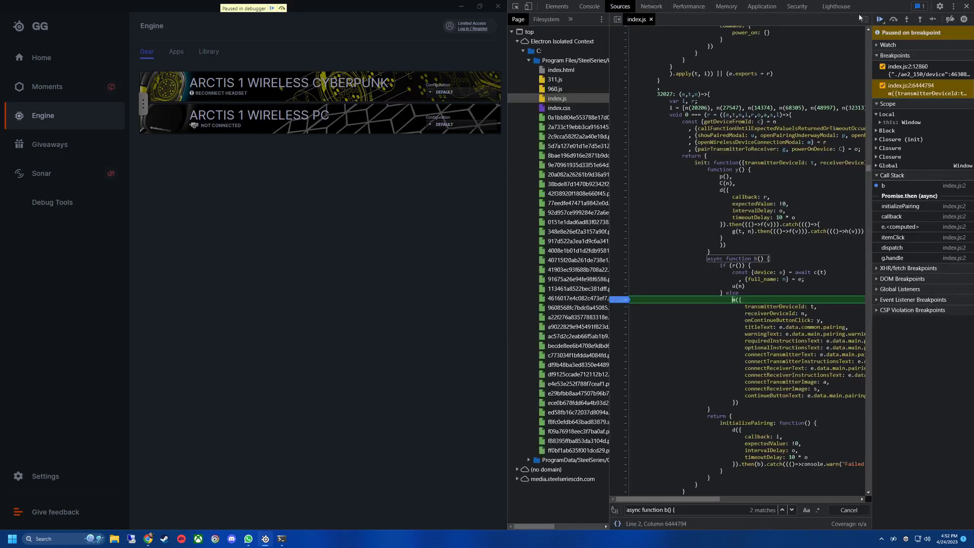
left_click(880, 20)
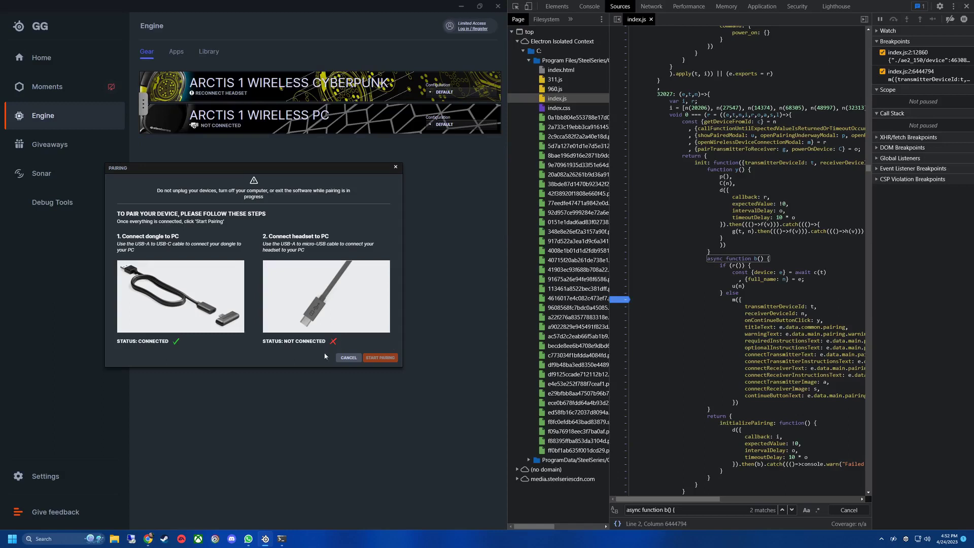
left_click(395, 167)
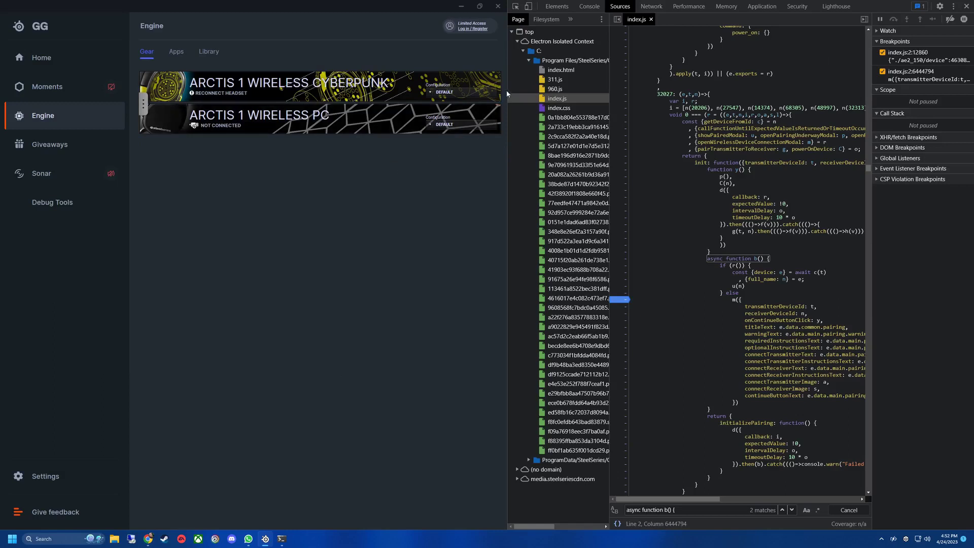
- Restart Cyberpunk pairing and, at the breakpoint, change n from 183 to 189 in the console
left_click(497, 76)
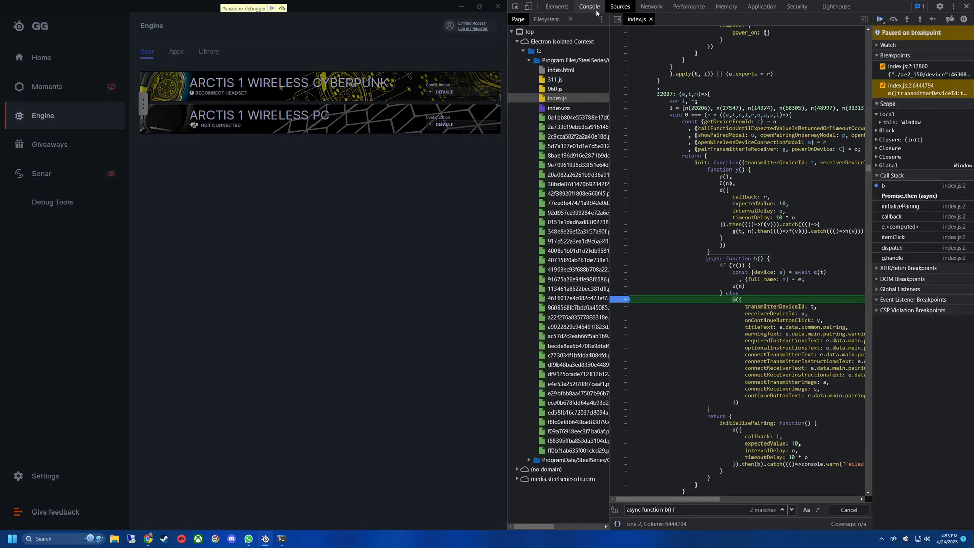
left_click(596, 10)
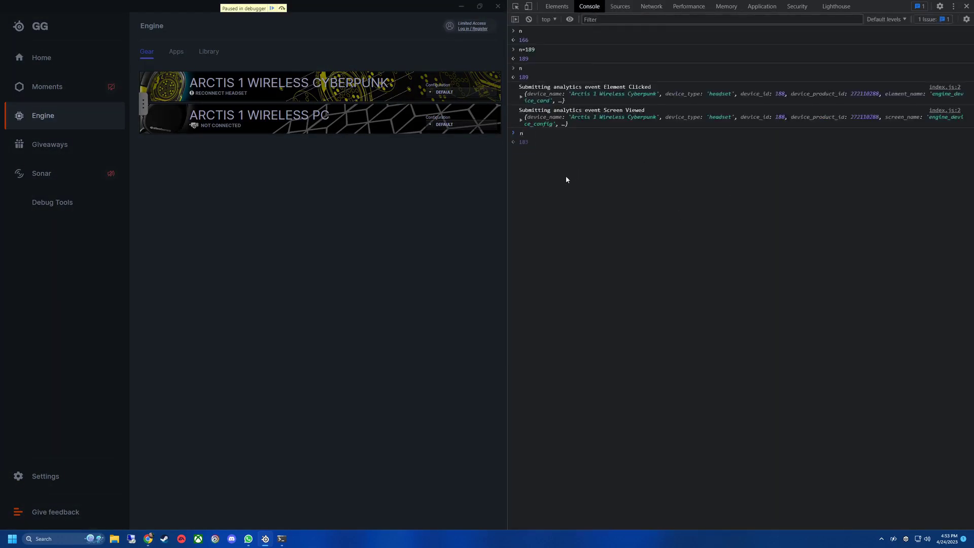
key("Return")
type("n=189")
key("Return")
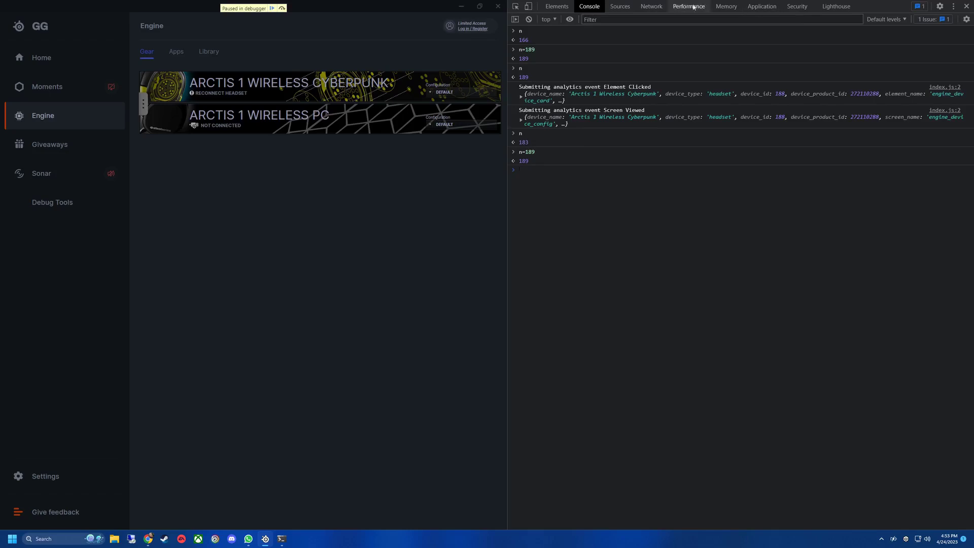
left_click(621, 6)
- Resume the paused script, pair the headset to the Cyberpunk dongle, and close the success message
left_click(881, 19)
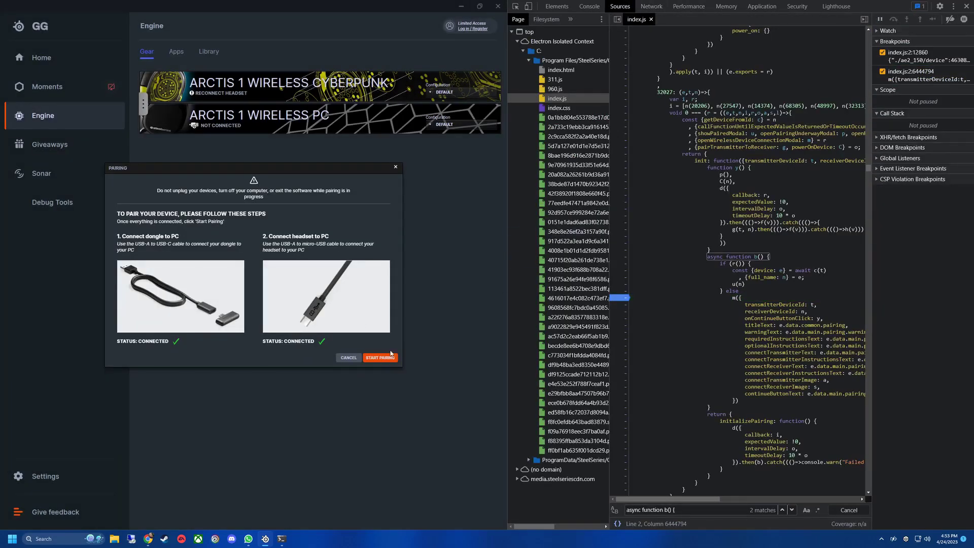
left_click(391, 355)
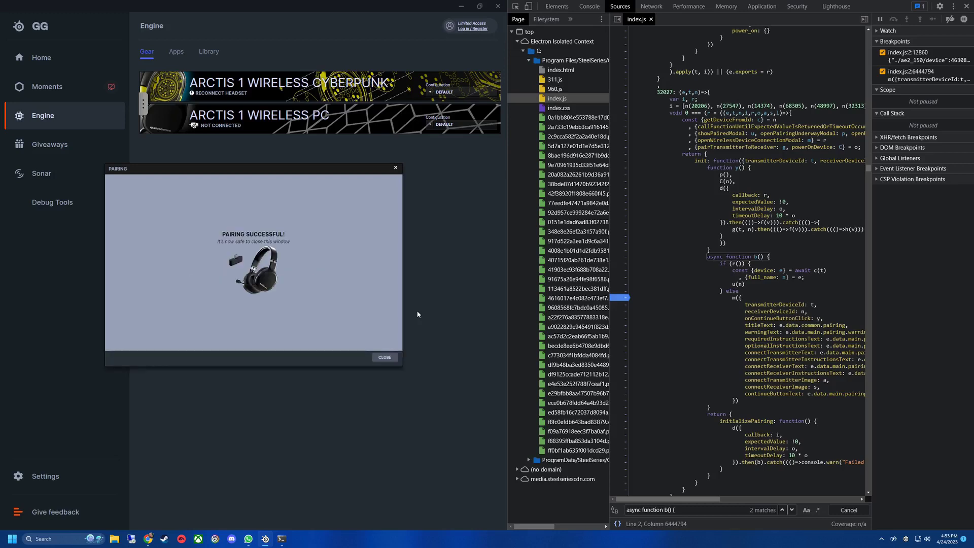
left_click(392, 357)
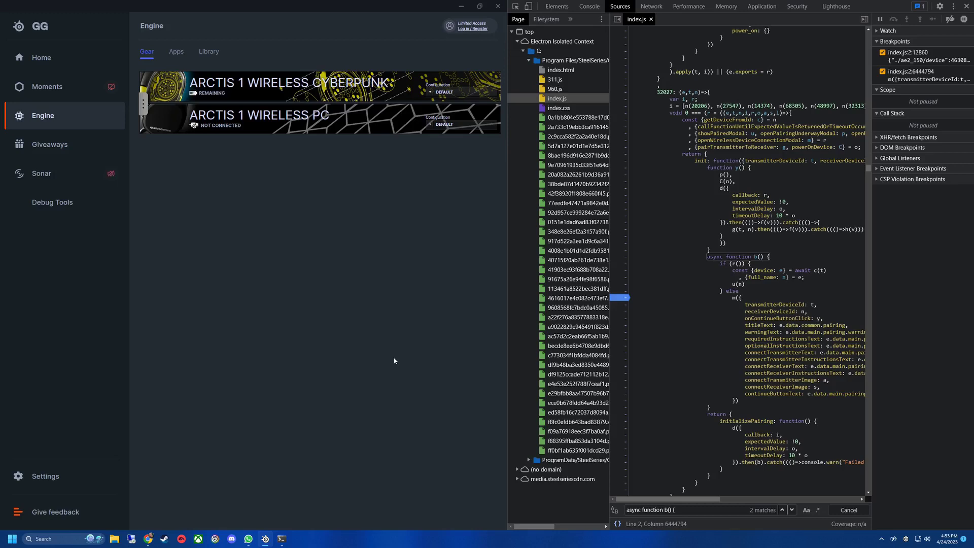